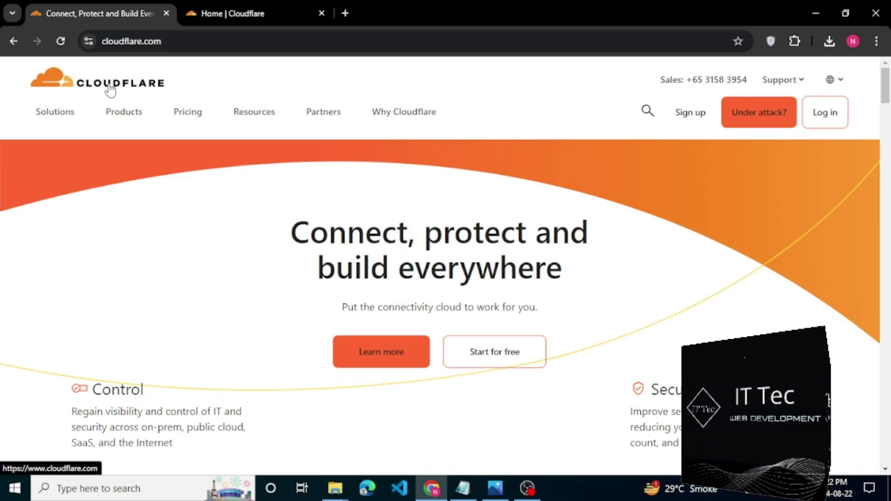
- Highlight the talking points CloudFlare, Secure and Fast in the Notepad notes
key("alt+Tab")
left_click_drag(172, 45, 7, 45)
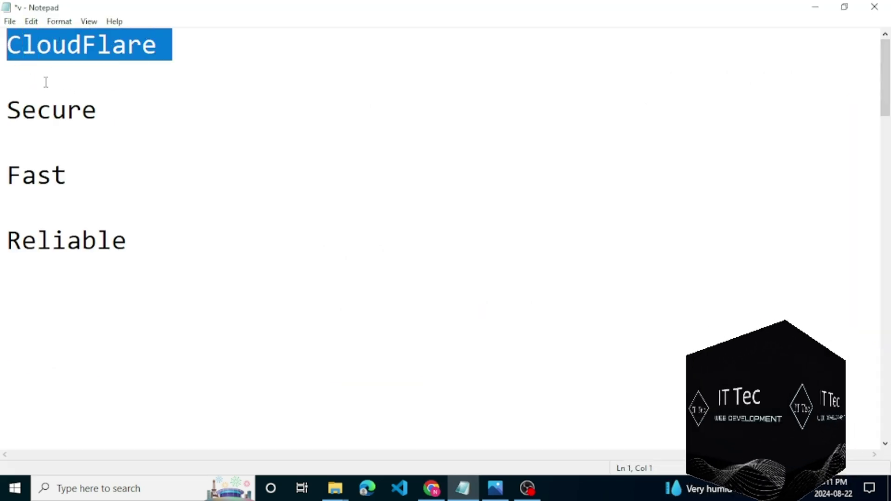
left_click(100, 110)
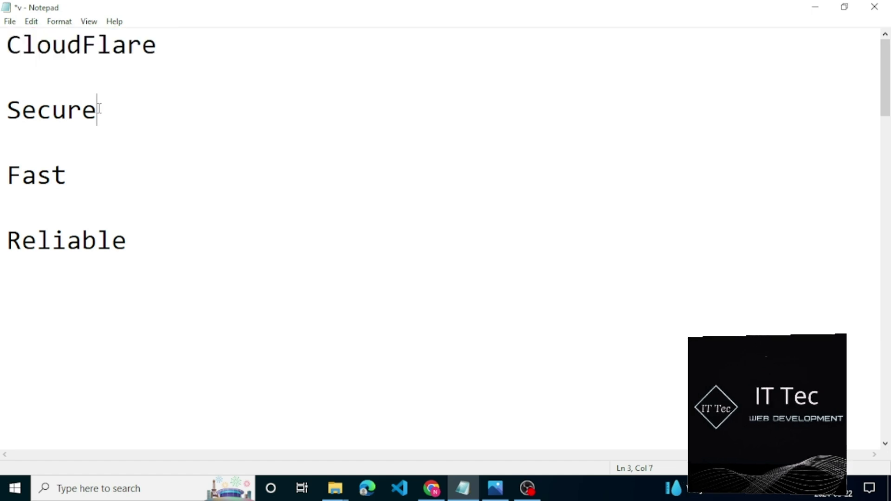
left_click_drag(100, 111, 7, 97)
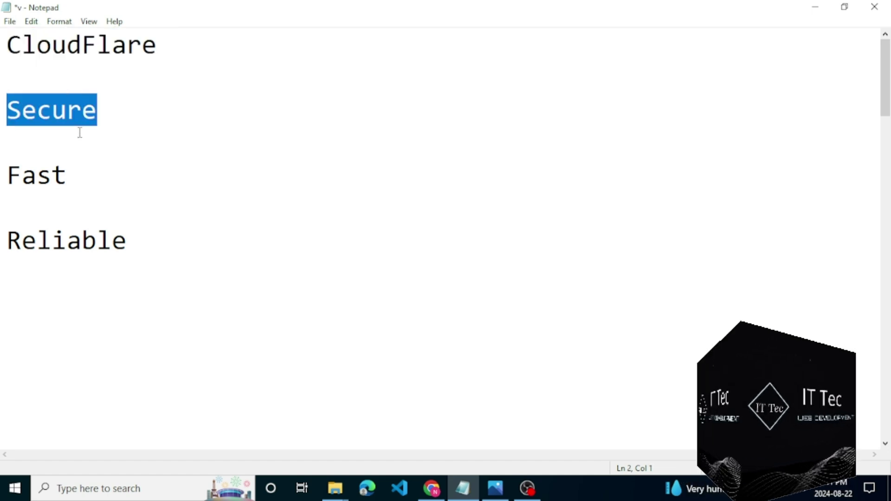
left_click_drag(70, 175, 7, 160)
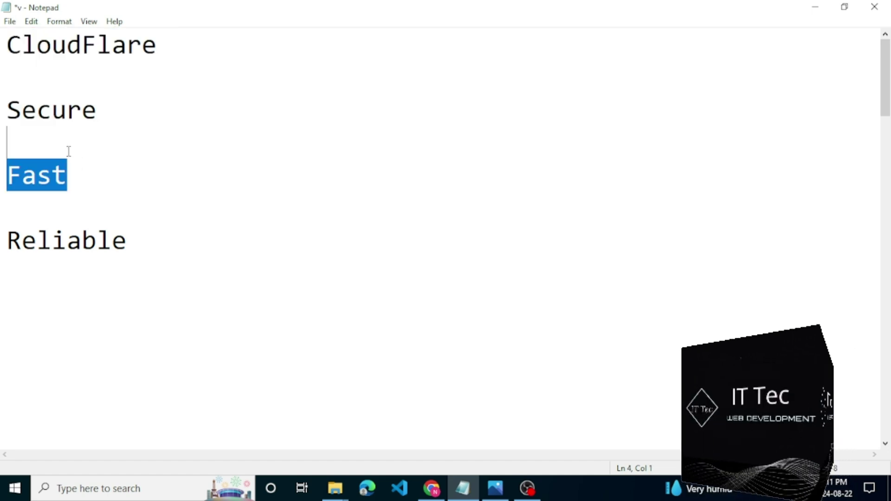
- Highlight Reliable, 'The Most Popular CDN in the World' and 'Hosting More than 2 Million Websites', then show the world map
left_click(144, 240)
left_click_drag(145, 240, 7, 229)
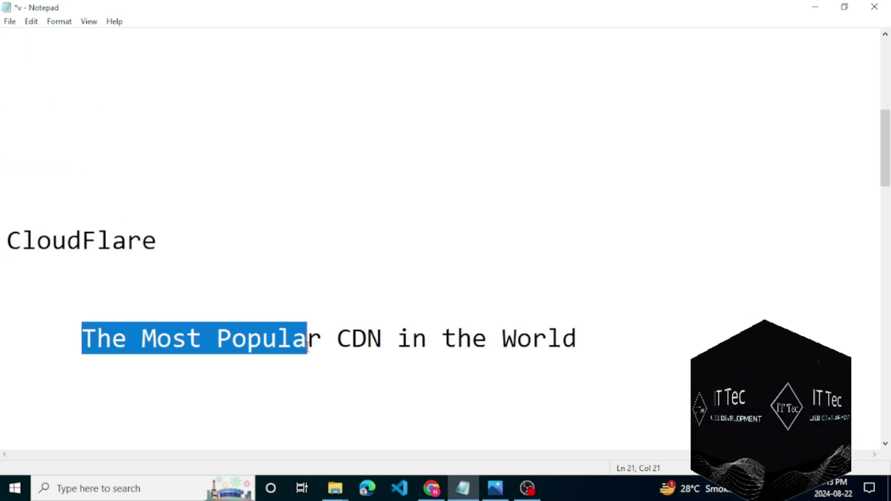
left_click_drag(82, 339, 578, 342)
left_click_drag(82, 273, 251, 296)
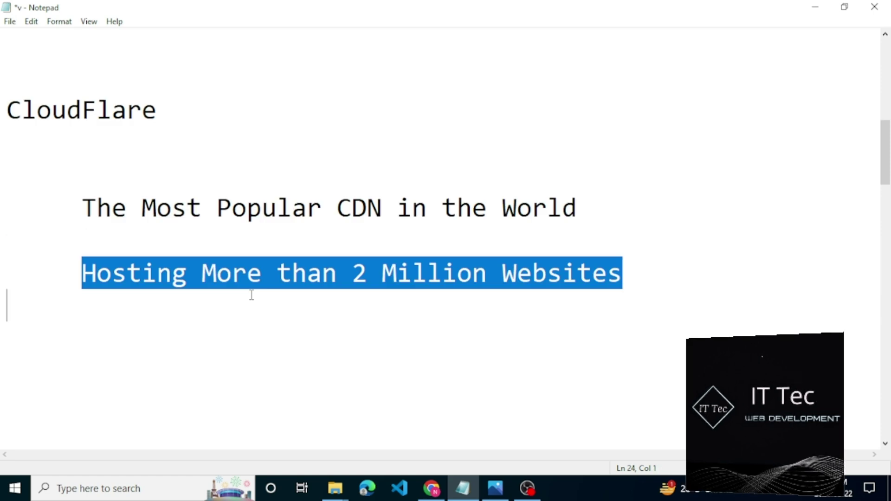
key("alt+Tab")
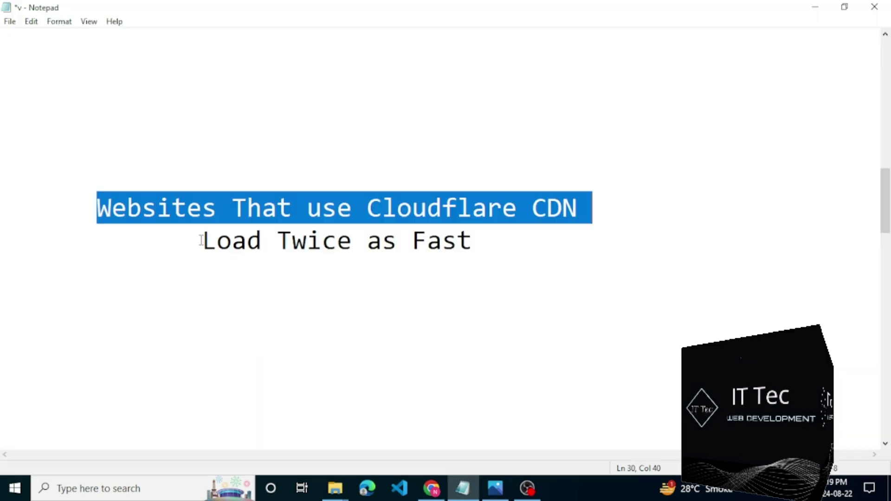
- Highlight the line 'Websites That use Cloudflare CDN Load Twice as Fast' in Notepad
left_click_drag(204, 241, 346, 271)
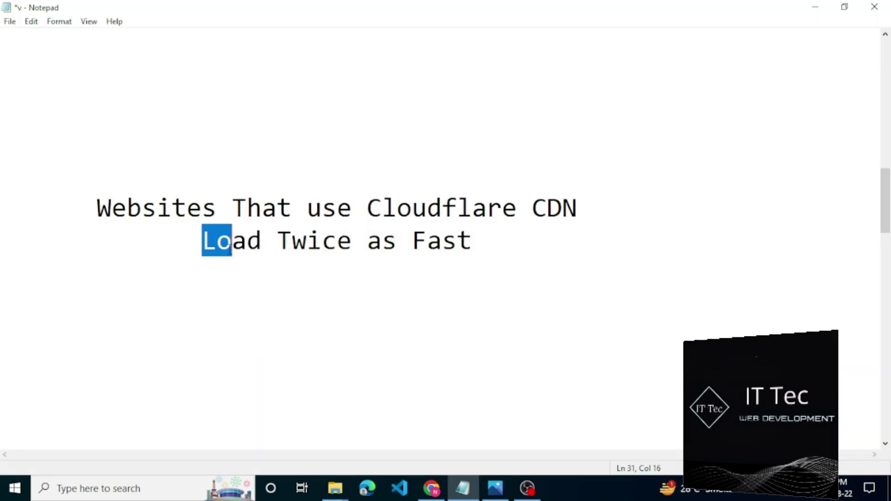